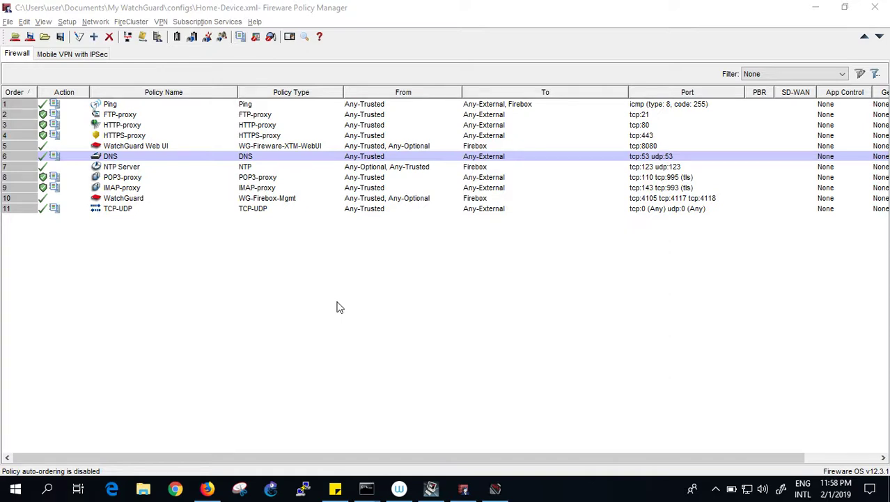
# Stop the continuous ping to 4.2.2.2 and clear the stray characters at the prompt.
pyautogui.moveTo(366, 489)
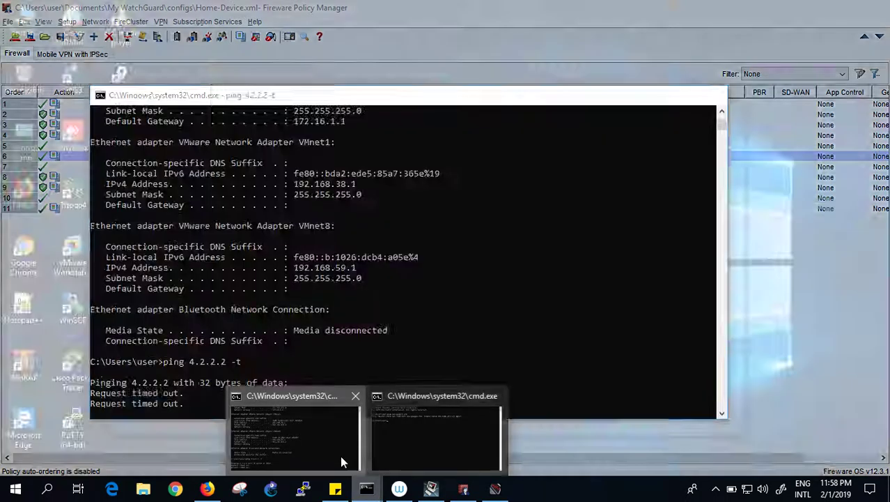
pyautogui.click(340, 455)
pyautogui.click(535, 281)
pyautogui.press('Escape')
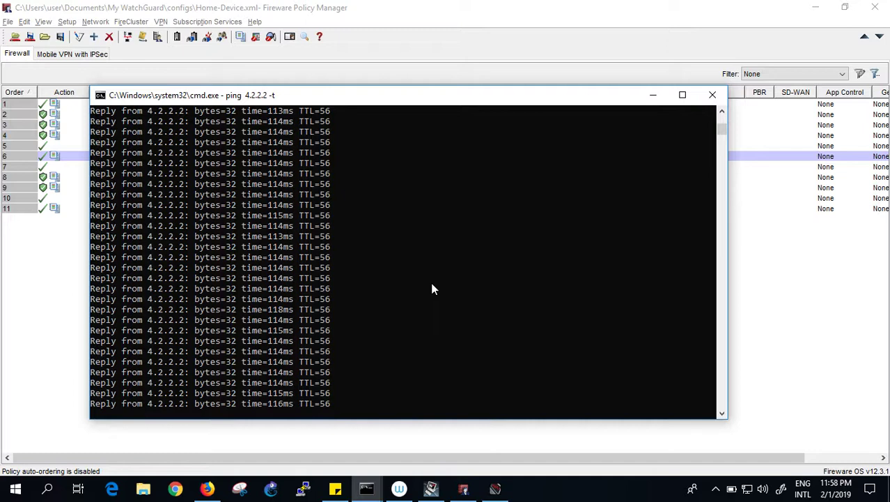
pyautogui.hotkey('ctrl', 'c')
pyautogui.write('cc')
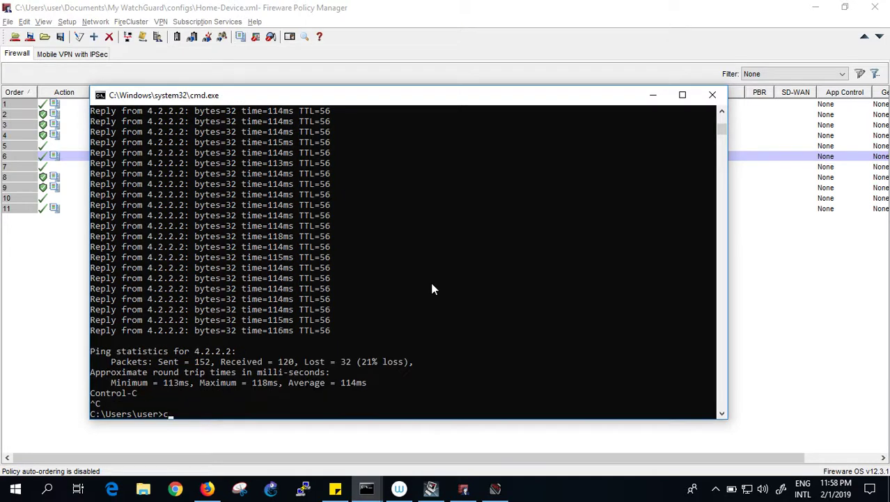
pyautogui.press('BackSpace')
pyautogui.press('Return')
pyautogui.press('Return')
pyautogui.press('Return')
pyautogui.press('Return')
pyautogui.write('ping')
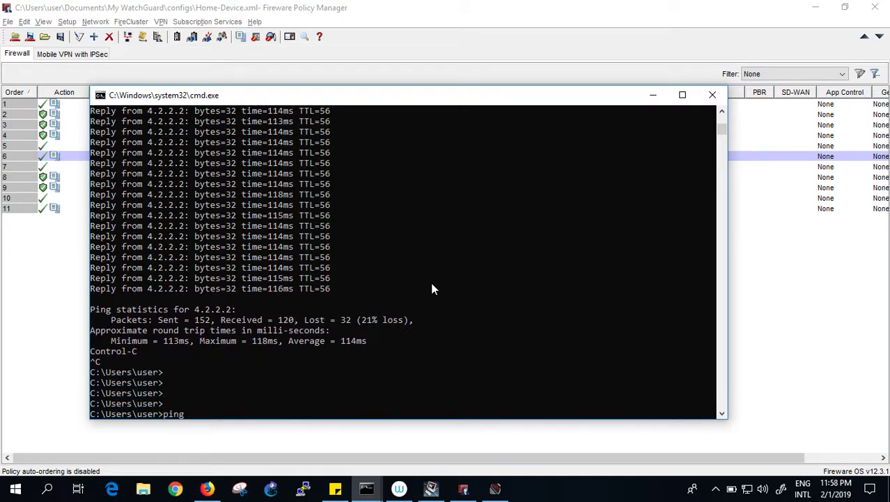
pyautogui.write(' www.google.com')
pyautogui.press('Return')
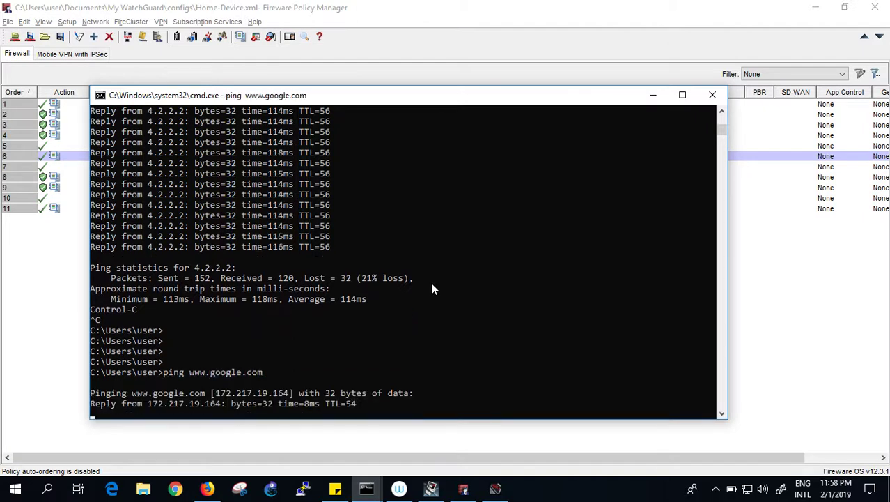
pyautogui.hotkey('ctrl', 'c')
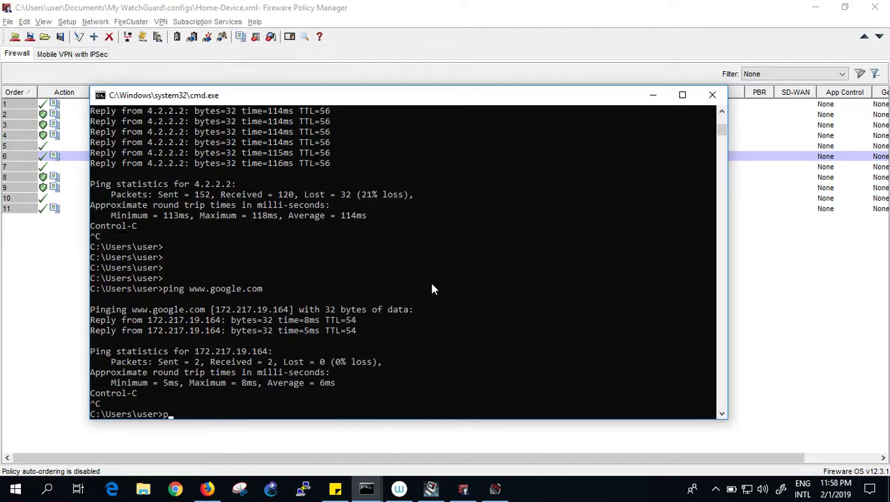
pyautogui.write('ping 4.2.2.2')
pyautogui.press('Return')
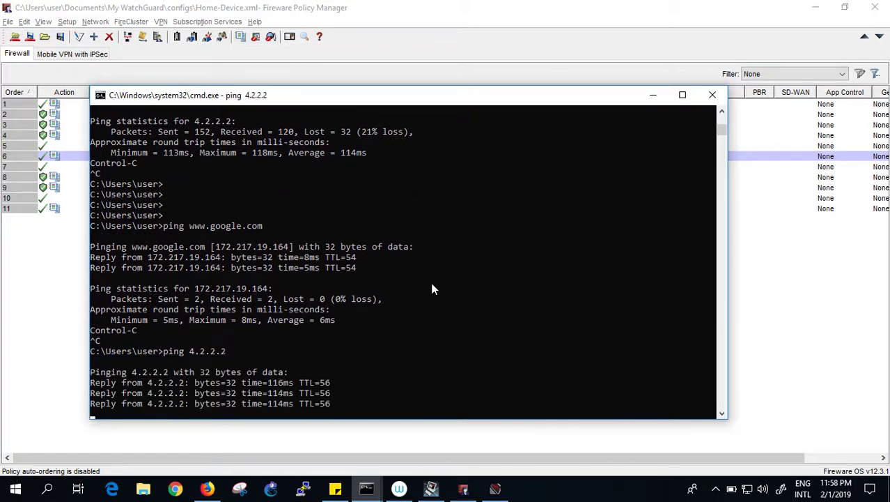
pyautogui.hotkey('ctrl', 'c')
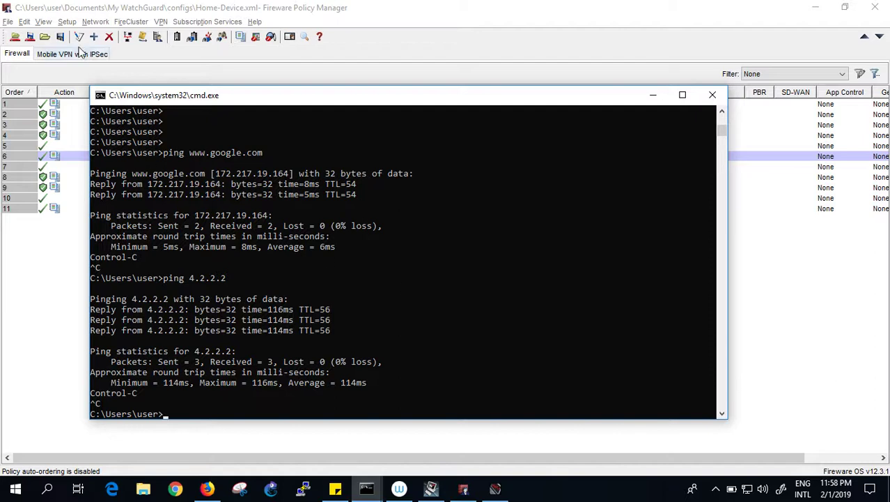
# In NAT Setup, check the 1-to-1 NAT tab, then remove the Any-Trusted - External dynamic NAT rule.
pyautogui.click(67, 23)
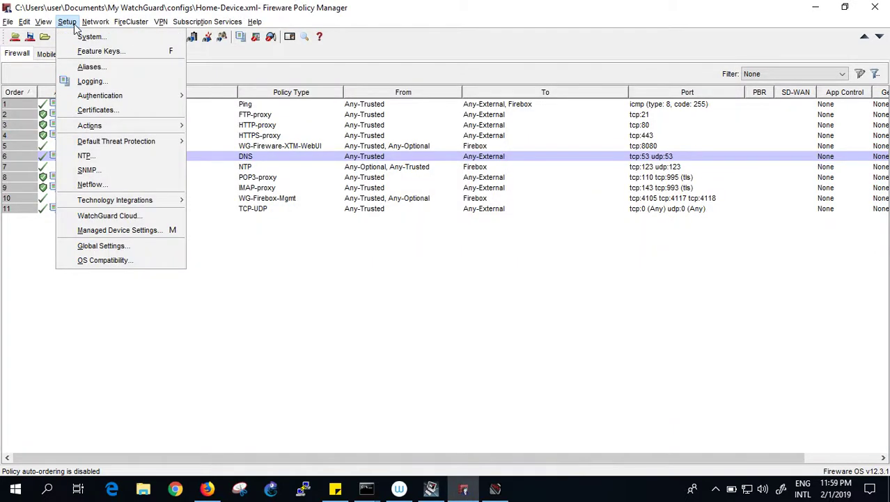
pyautogui.moveTo(87, 29)
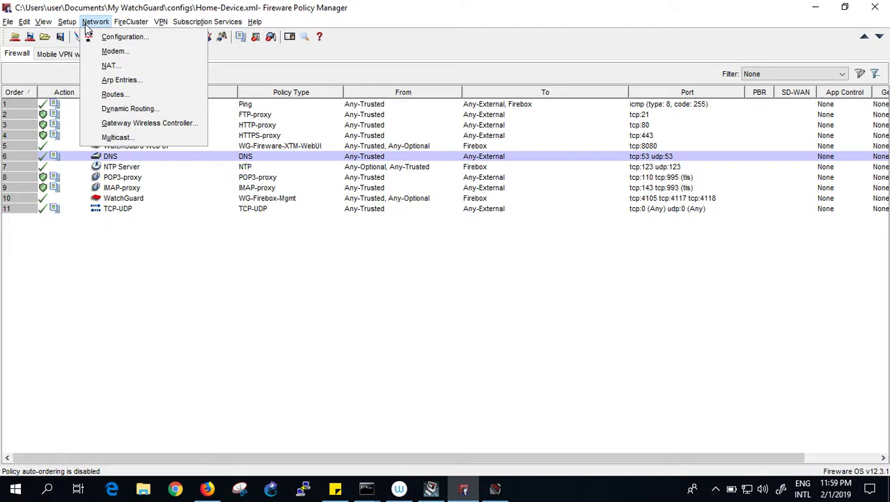
pyautogui.click(107, 67)
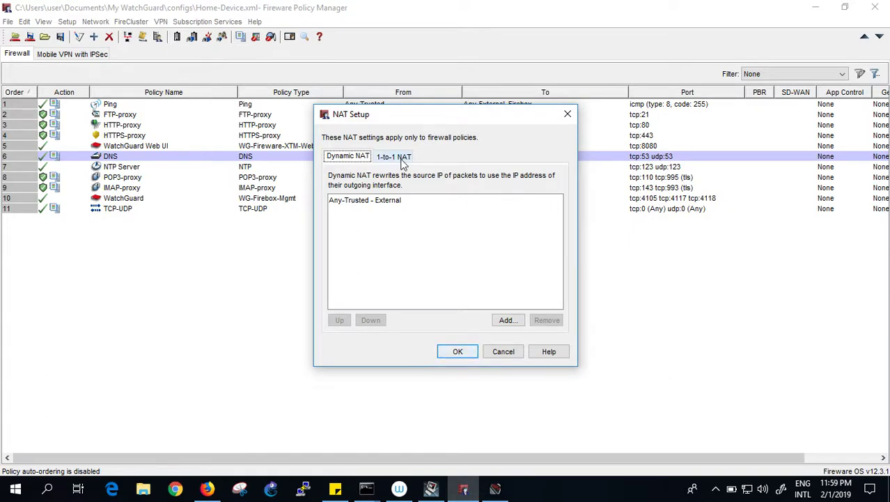
pyautogui.click(403, 159)
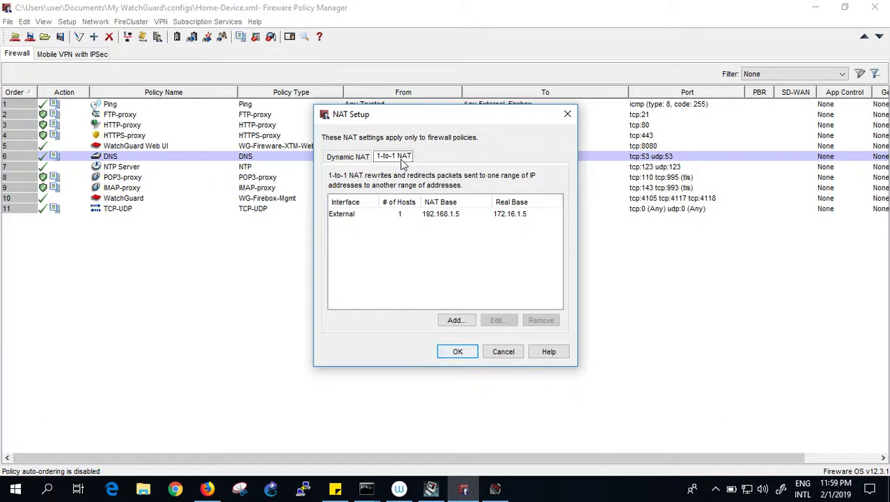
pyautogui.click(360, 160)
pyautogui.click(382, 203)
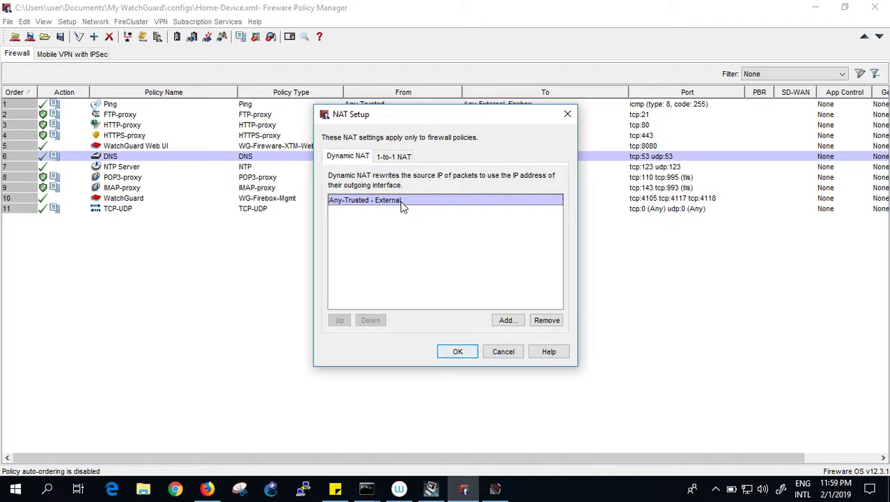
pyautogui.click(547, 320)
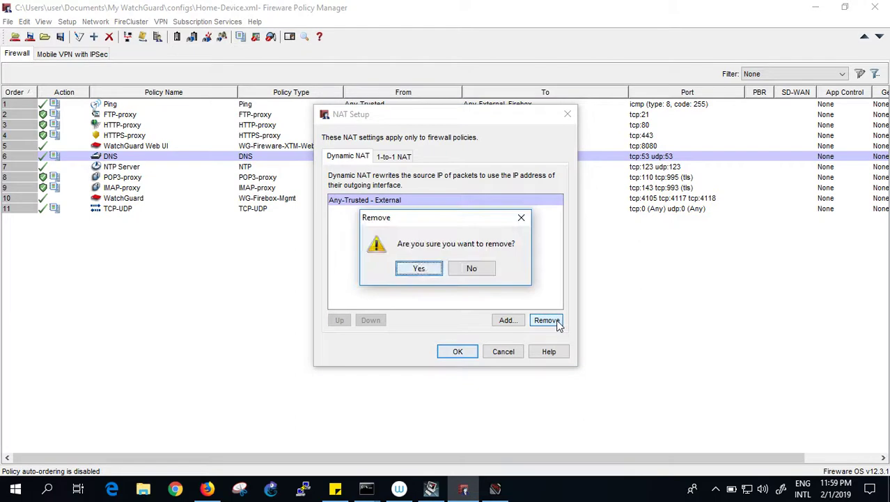
pyautogui.click(418, 268)
# Restart the ping as a continuous 'ping 4.2.2.2 -t' and minimize the console.
pyautogui.moveTo(371, 488)
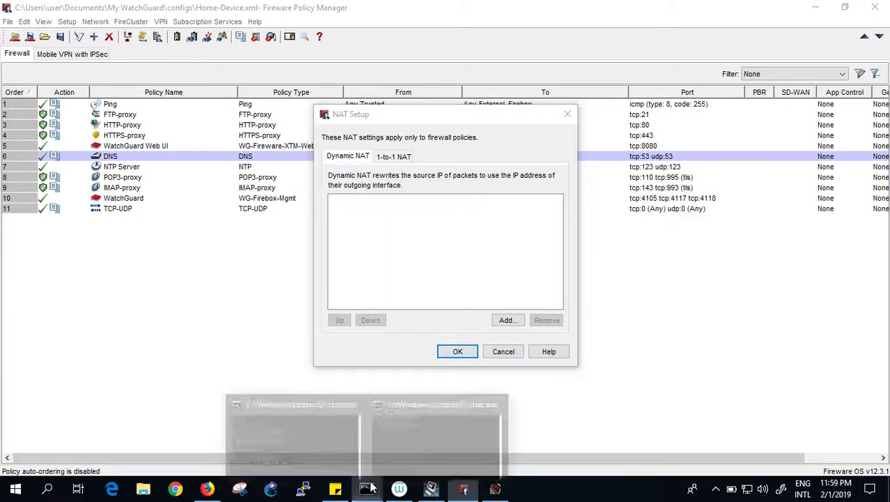
pyautogui.click(318, 441)
pyautogui.click(354, 352)
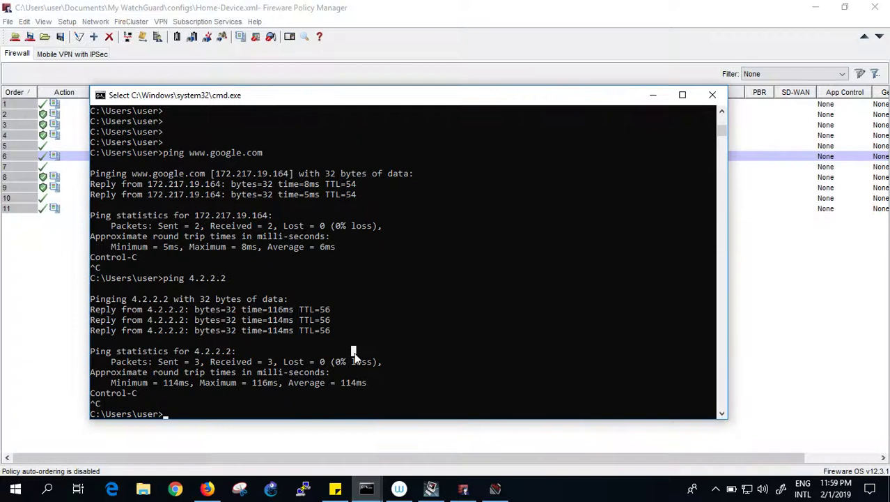
pyautogui.press('Up')
pyautogui.write('-')
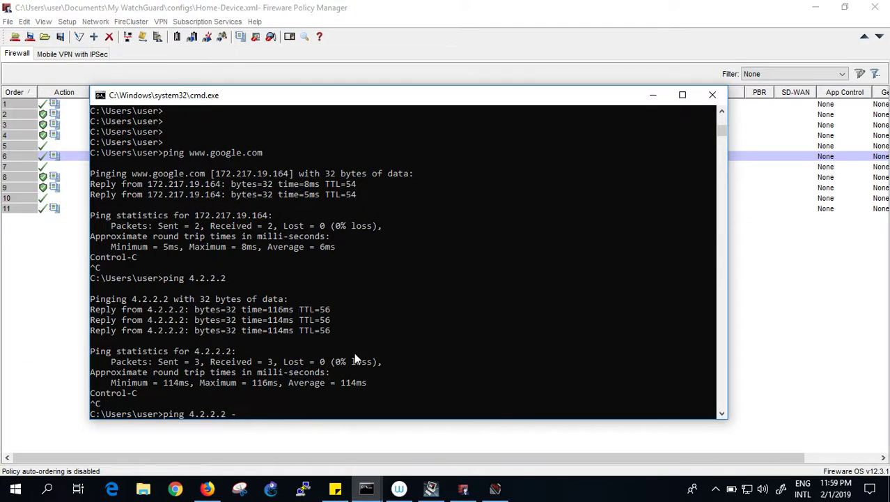
pyautogui.write('t')
pyautogui.press('Return')
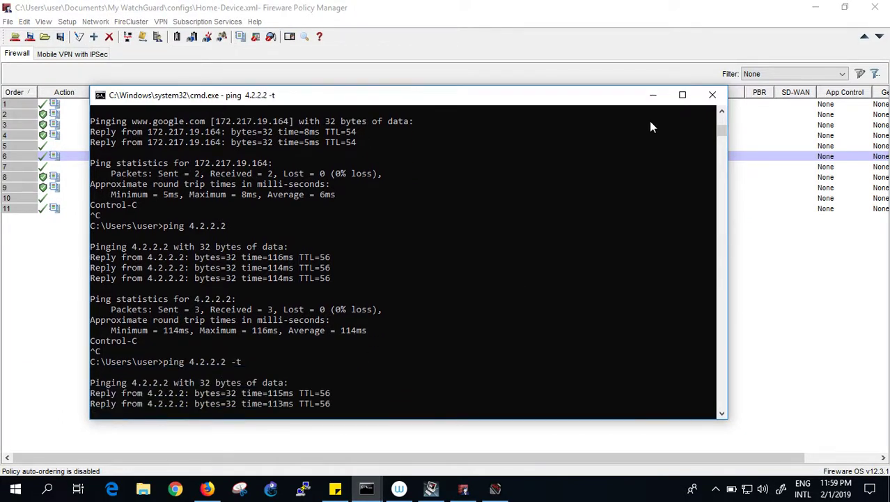
pyautogui.click(653, 95)
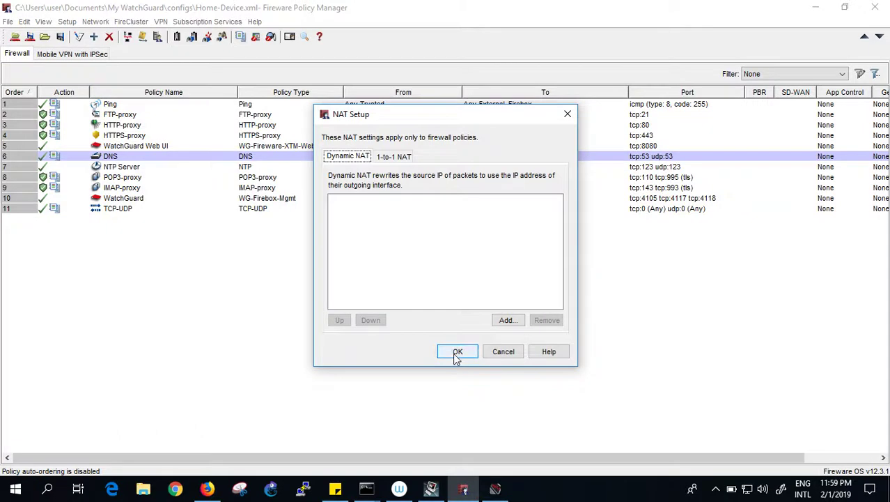
# Apply the NAT change and save to the Firebox with the admin passphrase, replacing Home-Device.xml.
pyautogui.click(456, 353)
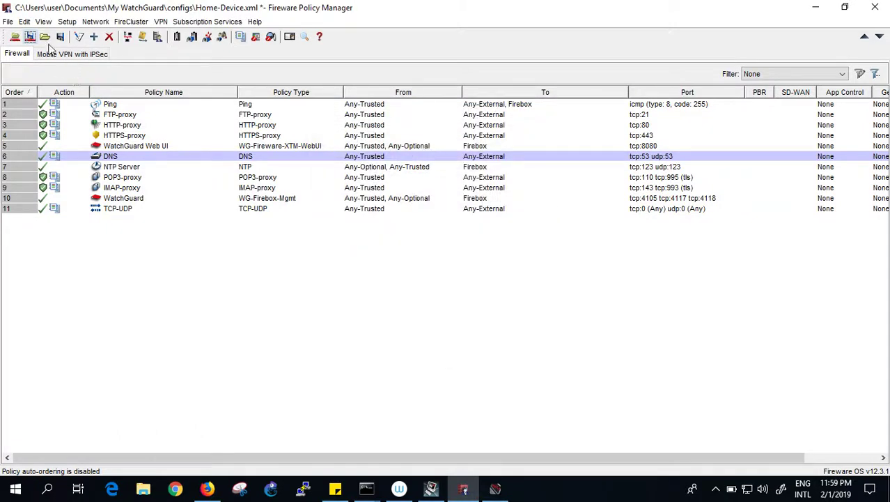
pyautogui.click(30, 37)
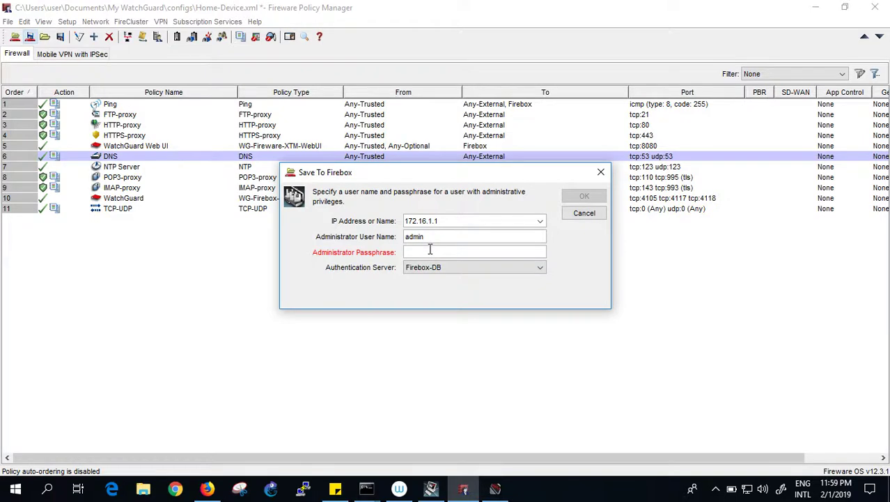
pyautogui.write('*****')
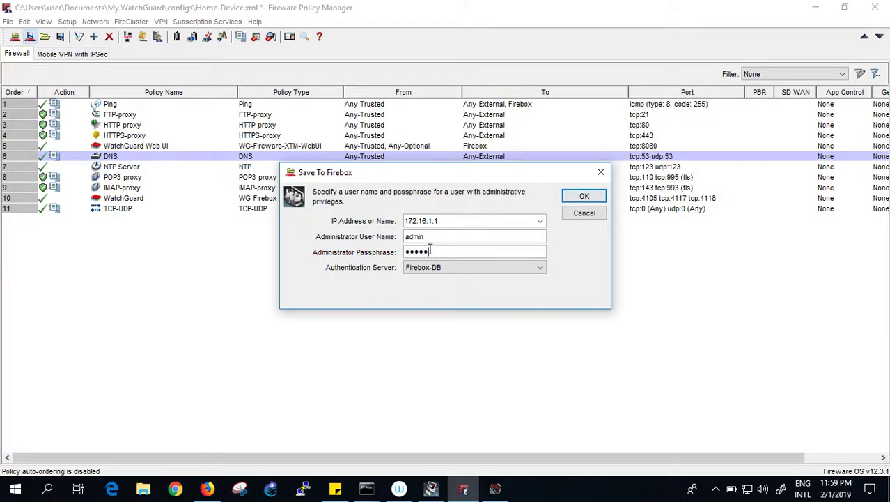
pyautogui.write('**')
pyautogui.click(583, 196)
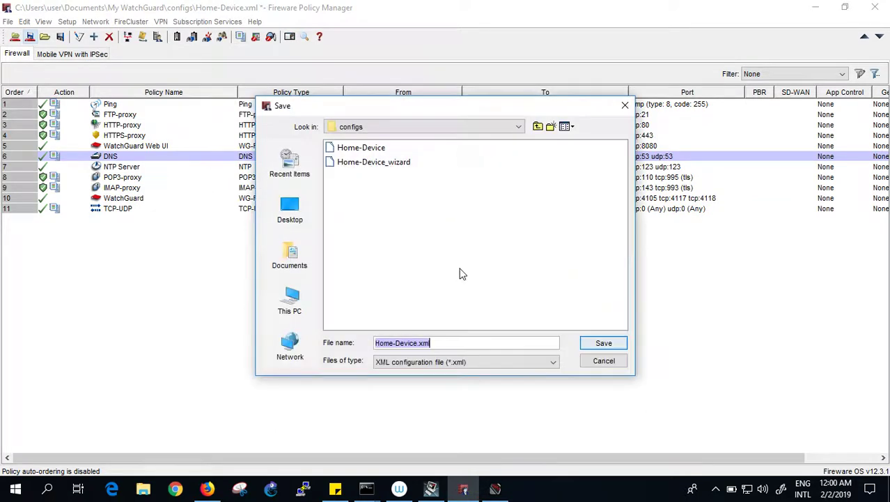
pyautogui.click(601, 343)
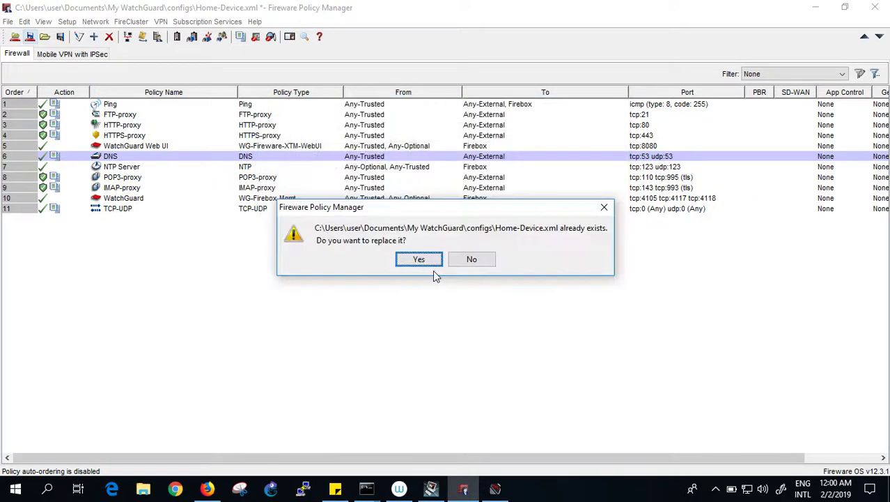
pyautogui.click(419, 260)
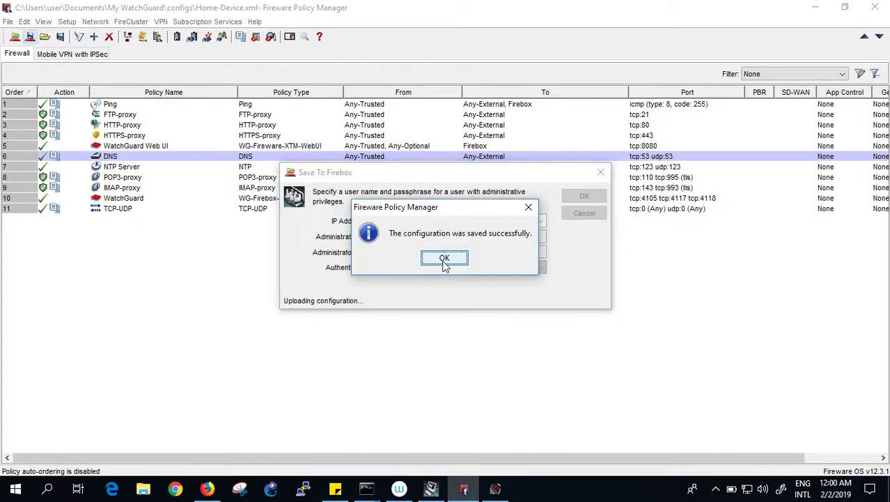
pyautogui.click(443, 262)
# Watch the continuous ping to 4.2.2.2 start timing out, then return to Policy Manager's Network menu.
pyautogui.moveTo(366, 488)
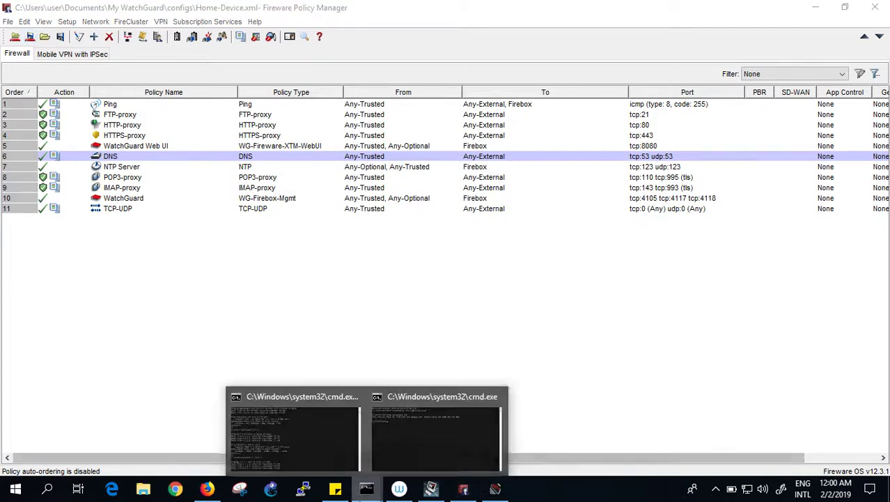
pyautogui.click(306, 454)
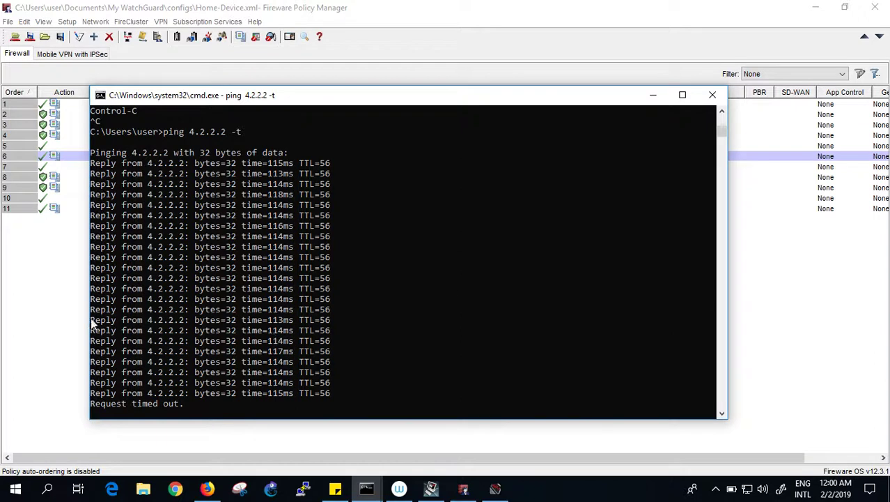
pyautogui.click(74, 305)
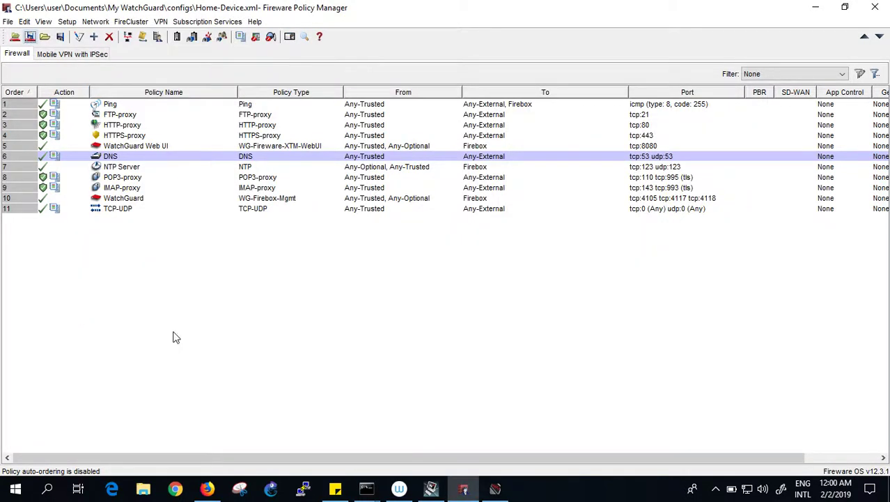
pyautogui.click(96, 22)
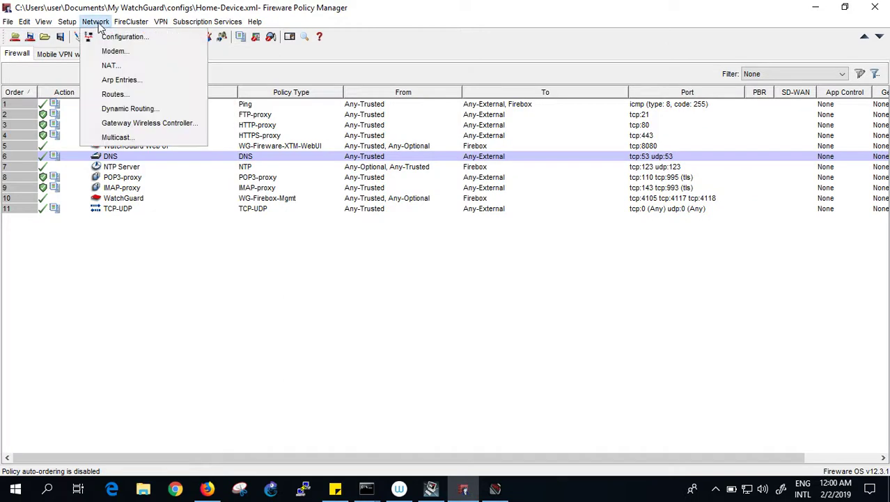
# In NAT Setup, add a dynamic NAT rule from 172.16.1.0/24 to External.
pyautogui.click(112, 66)
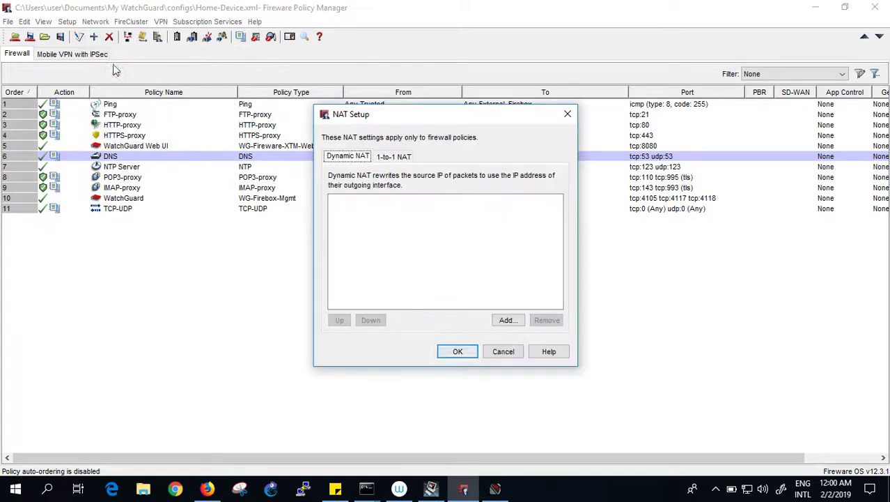
pyautogui.click(507, 320)
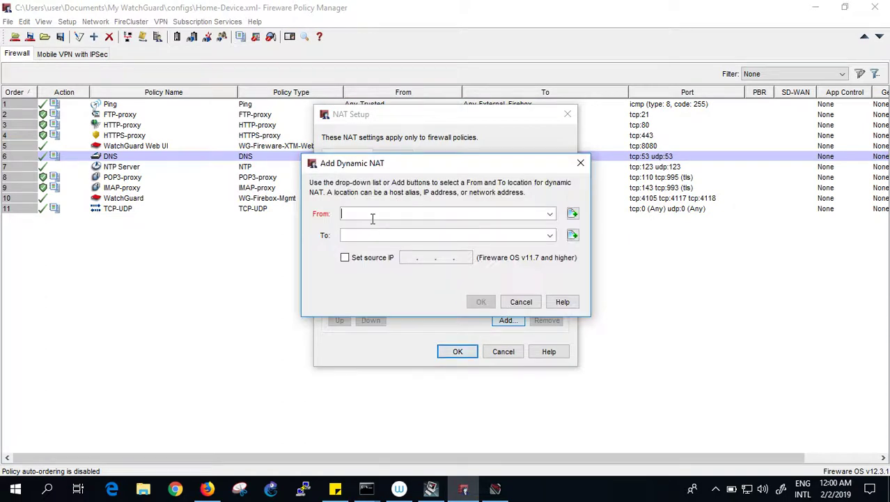
pyautogui.write('172.16.1.0/234')
pyautogui.press('BackSpace')
pyautogui.press('BackSpace')
pyautogui.write('4')
pyautogui.click(550, 236)
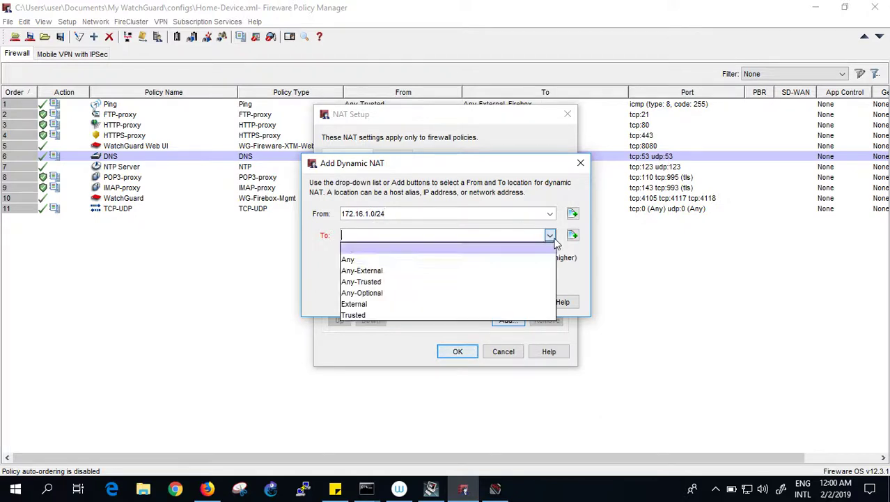
pyautogui.click(375, 307)
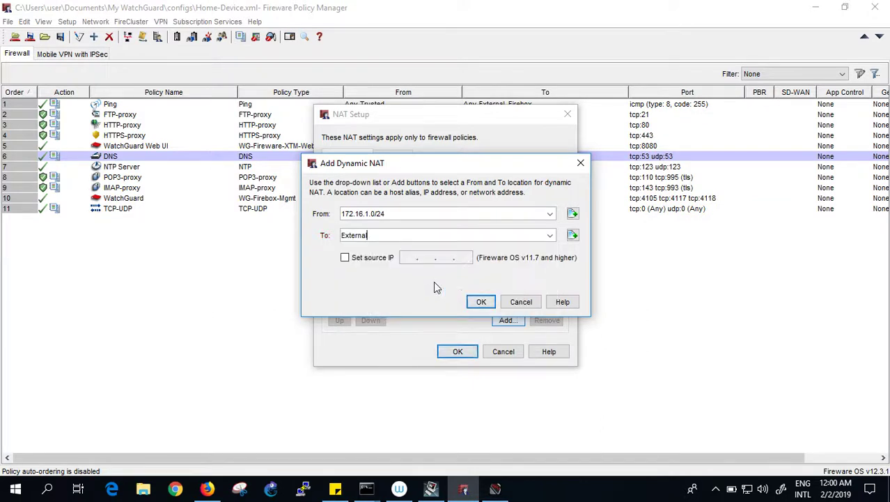
pyautogui.click(480, 302)
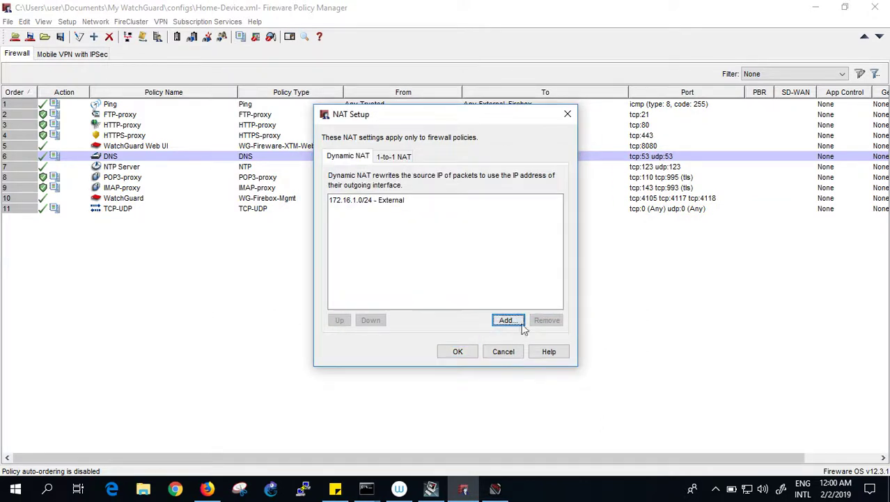
# Apply the NAT settings and save to the Firebox at 172.16.1.1 with the admin passphrase, overwriting Home-Device.xml.
pyautogui.click(458, 351)
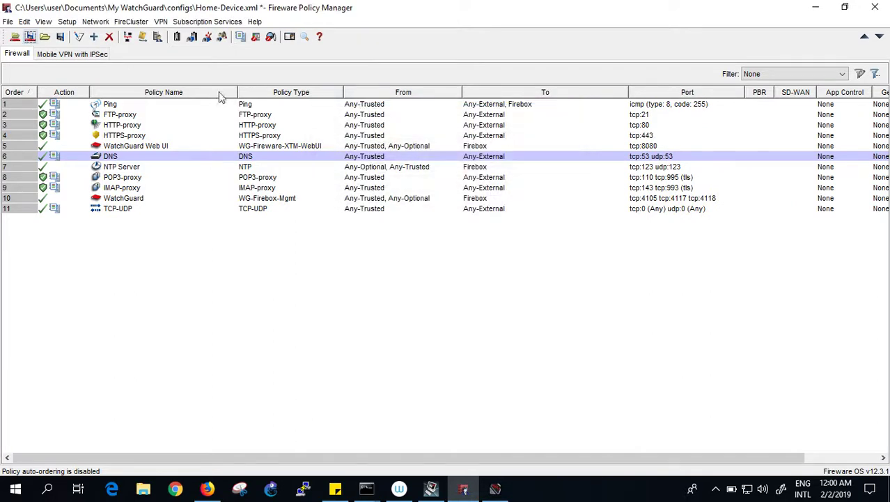
pyautogui.click(32, 38)
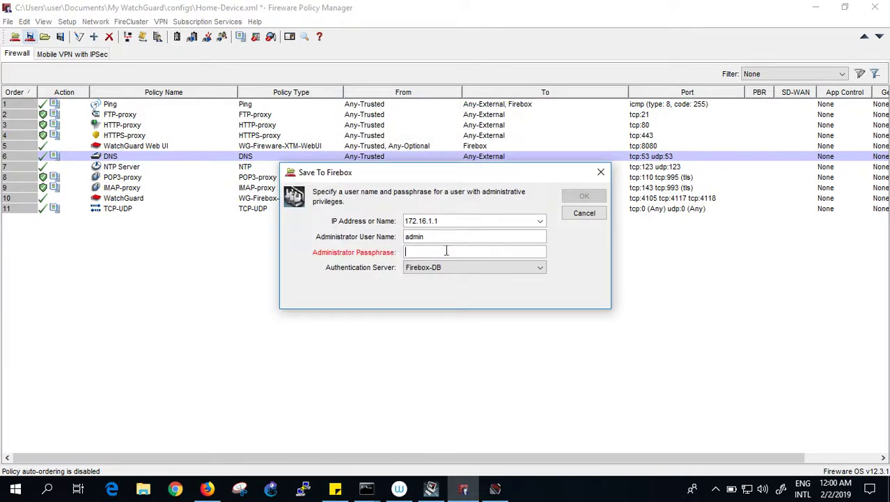
pyautogui.write('readwrite')
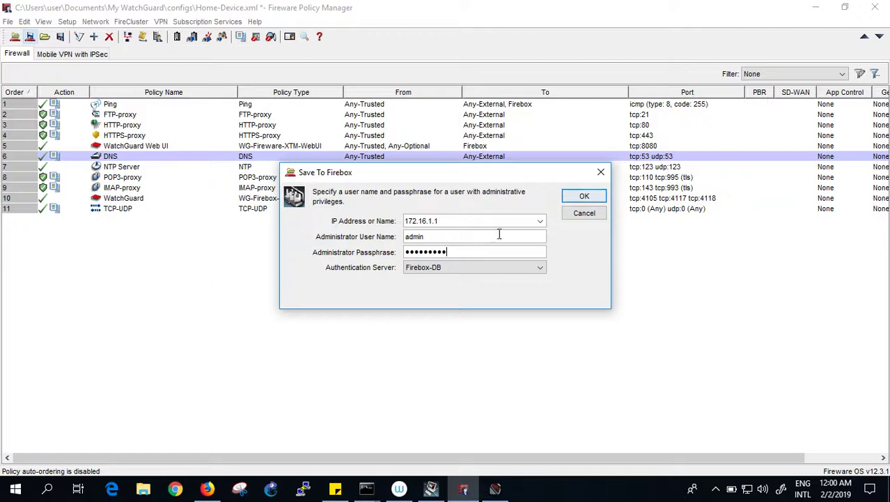
pyautogui.click(587, 196)
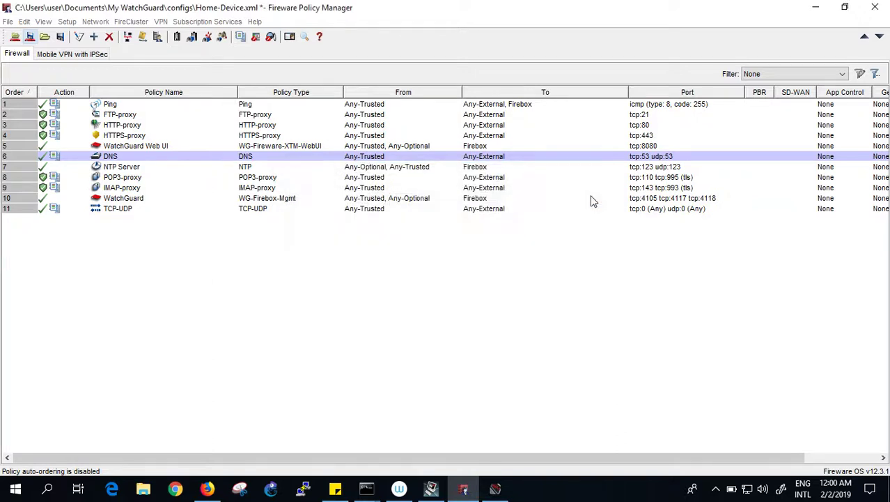
pyautogui.click(605, 343)
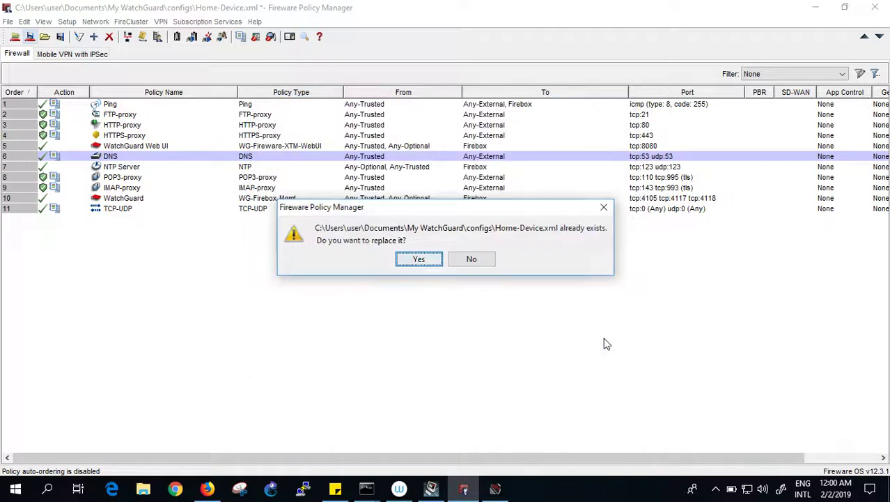
pyautogui.click(413, 259)
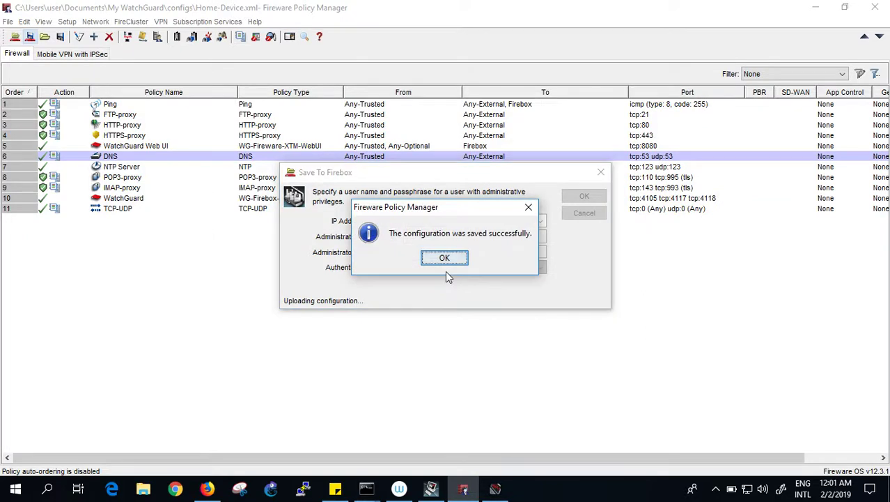
pyautogui.click(438, 256)
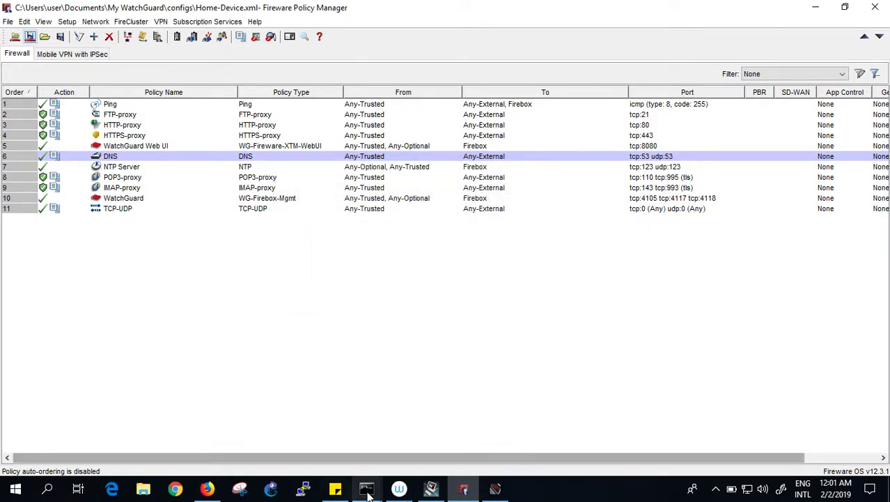
# Check that the continuous ping to 4.2.2.2 is getting replies again.
pyautogui.moveTo(367, 488)
pyautogui.click(304, 453)
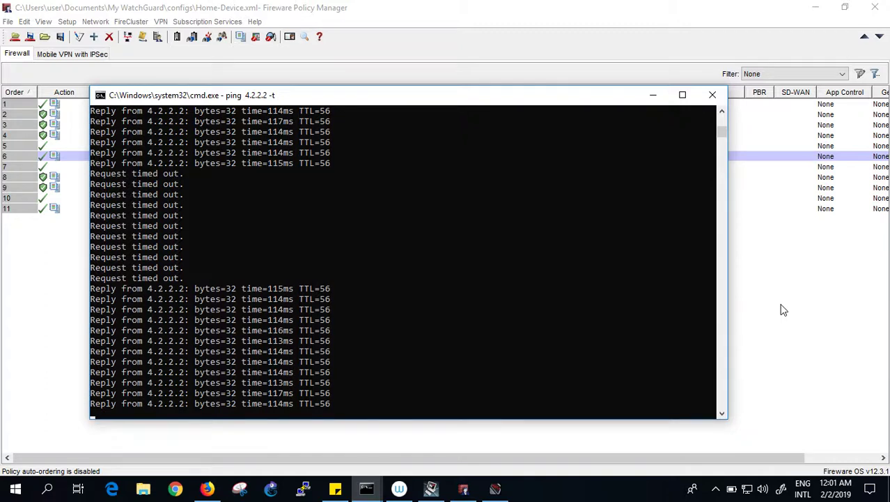
pyautogui.click(783, 310)
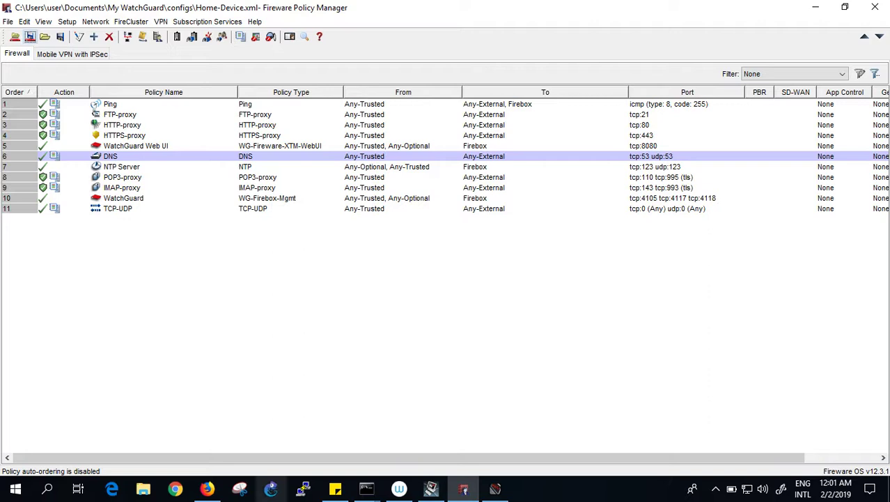
pyautogui.press('super+r')
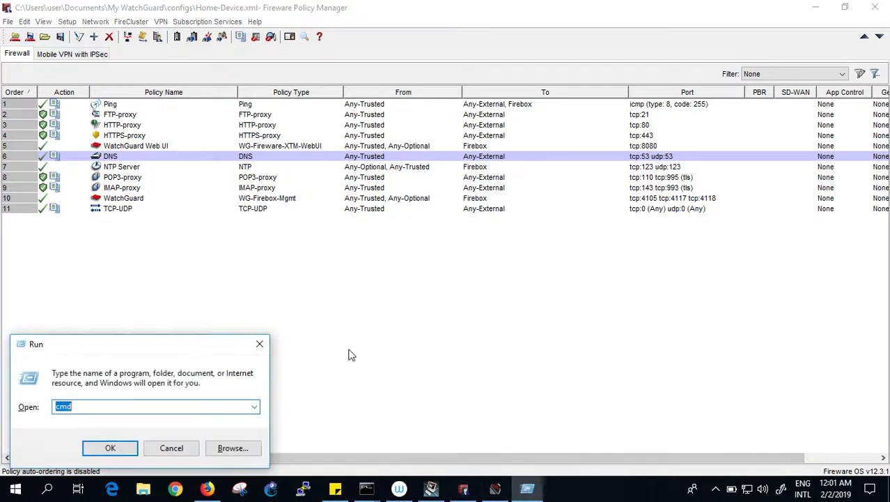
pyautogui.write('cmd')
pyautogui.press('Return')
pyautogui.write('pi')
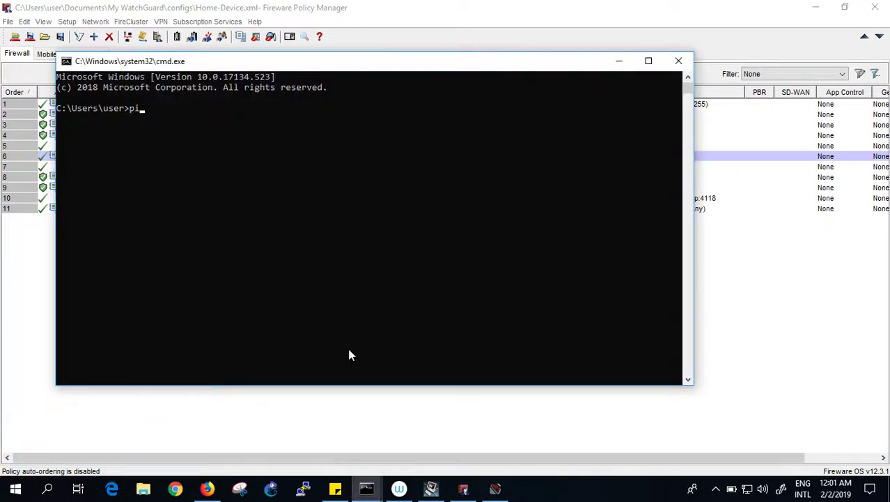
pyautogui.write('ng www.google.com')
pyautogui.press('Return')
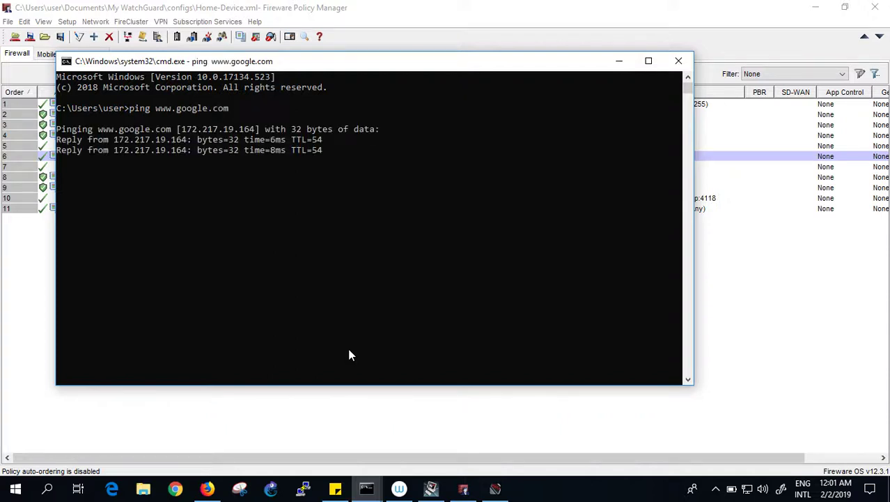
pyautogui.hotkey('ctrl', 'c')
# Close the command window with 'exit' and reload google.com in the browser.
pyautogui.write('exit')
pyautogui.press('Return')
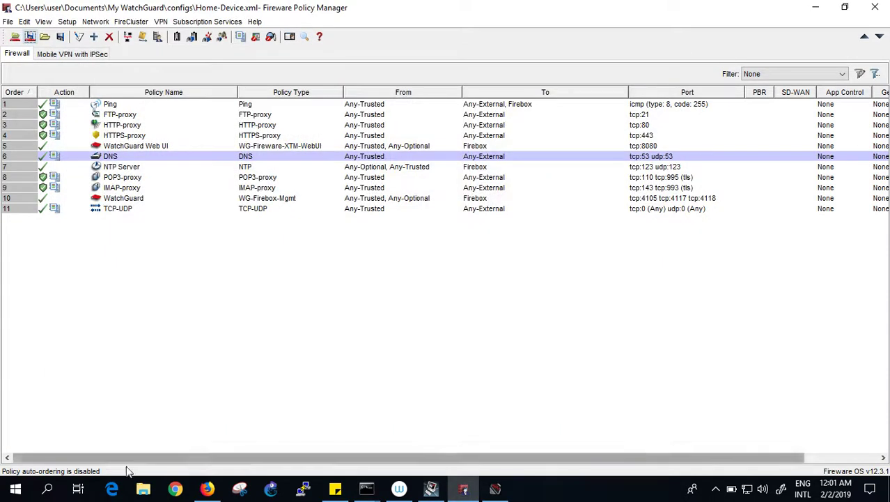
pyautogui.click(207, 487)
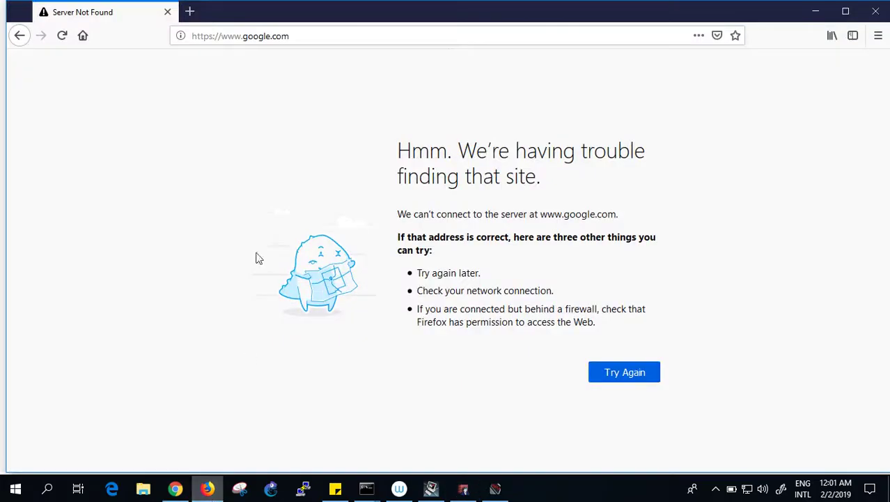
pyautogui.click(312, 39)
pyautogui.hotkey('ctrl', 'a')
pyautogui.press('Return')
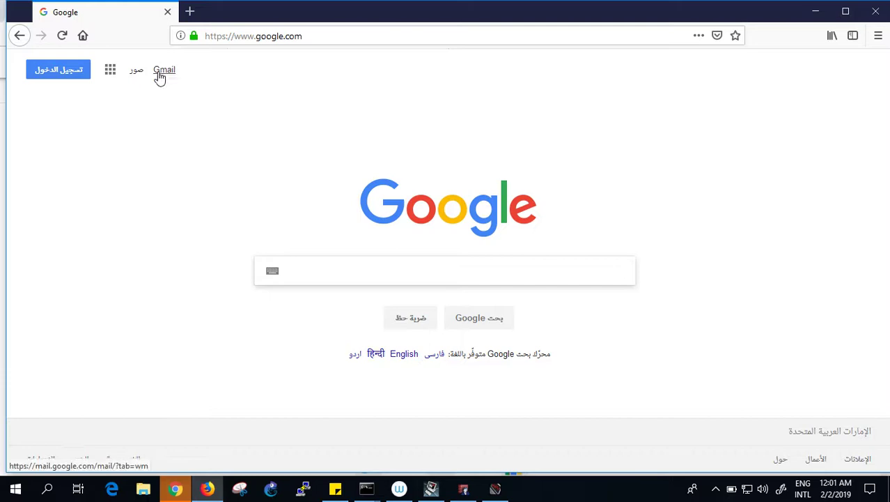
pyautogui.click(402, 361)
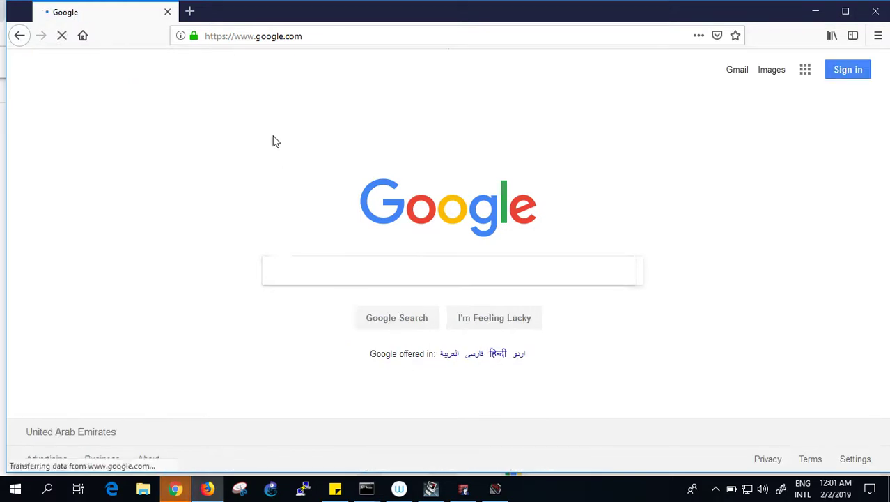
pyautogui.click(339, 29)
pyautogui.write('www.youtub')
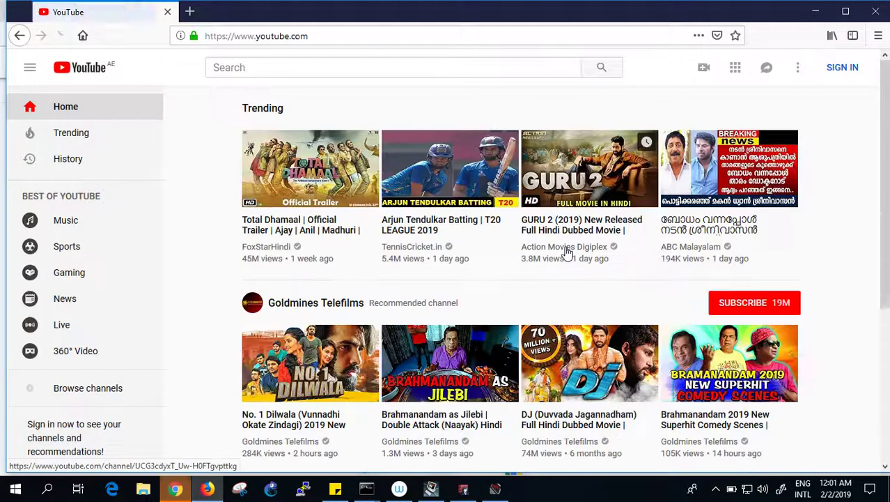
pyautogui.click(817, 12)
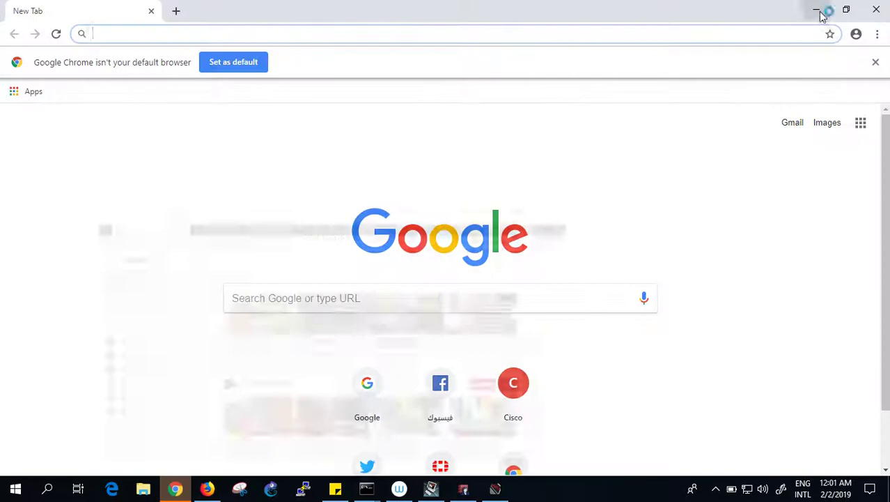
# Close the Chrome window so Policy Manager's list of 11 firewall policies is in front.
pyautogui.click(880, 7)
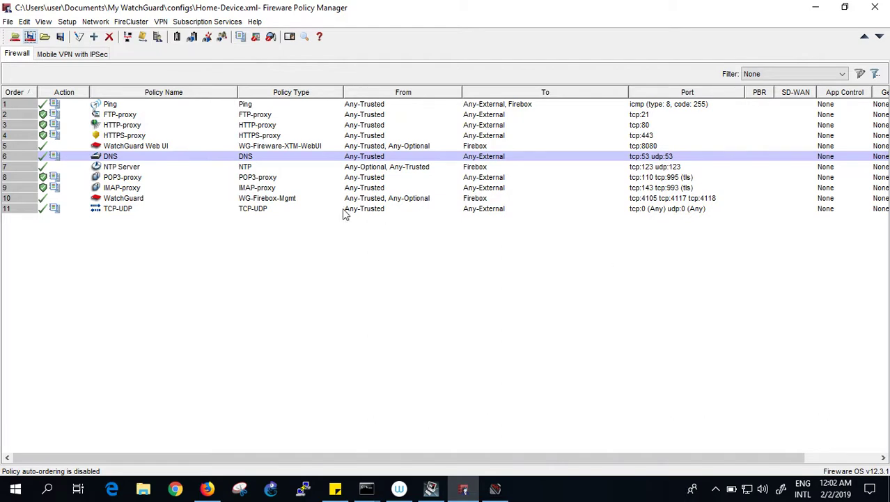
pyautogui.click(67, 23)
pyautogui.moveTo(96, 27)
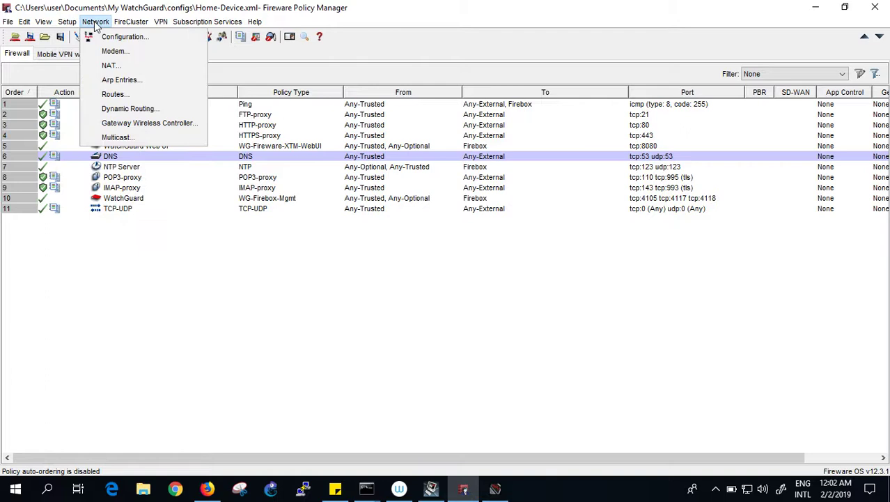
pyautogui.click(110, 67)
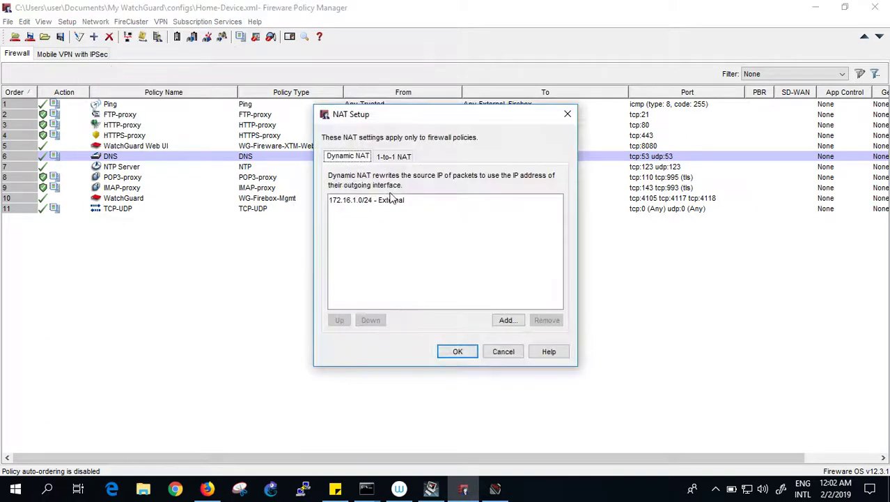
pyautogui.click(393, 157)
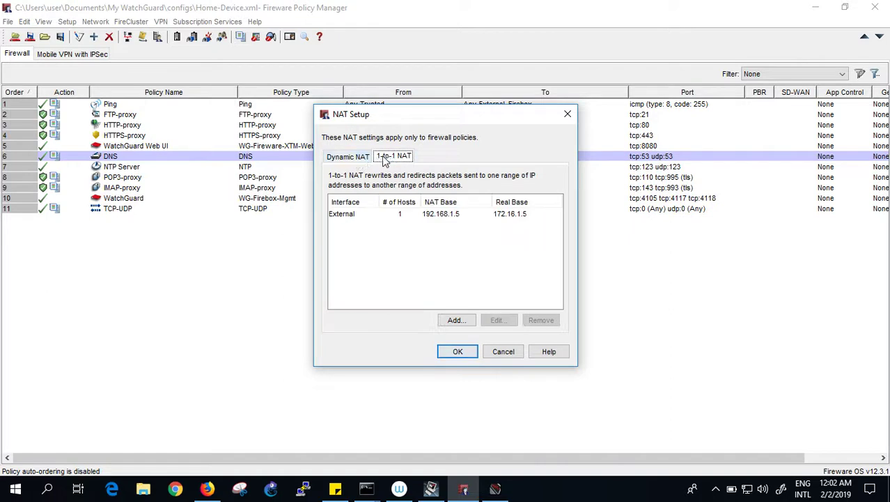
pyautogui.click(354, 156)
pyautogui.click(385, 204)
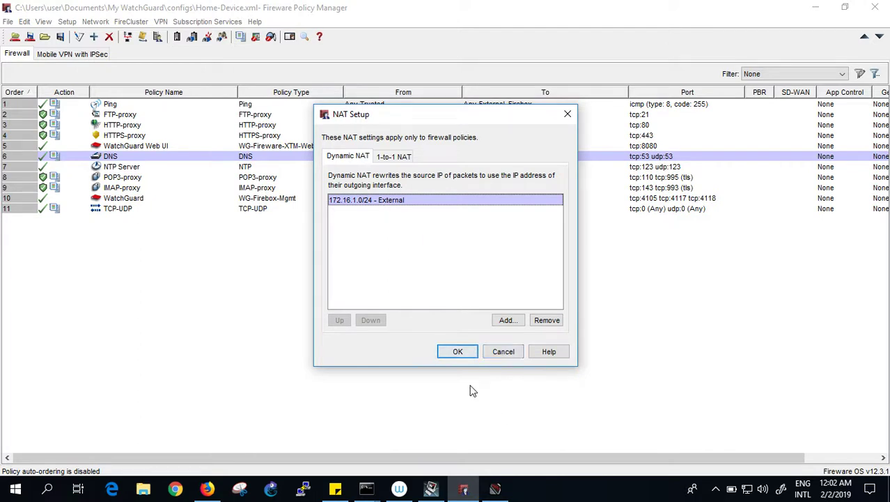
pyautogui.click(458, 353)
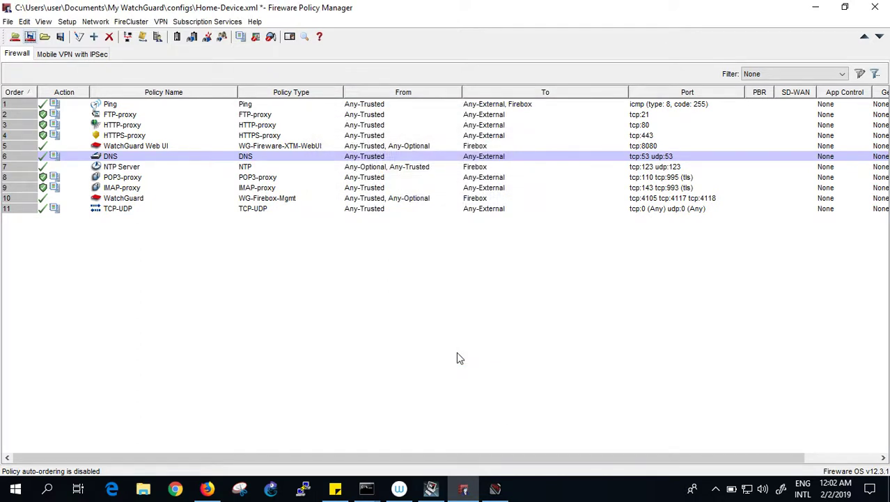